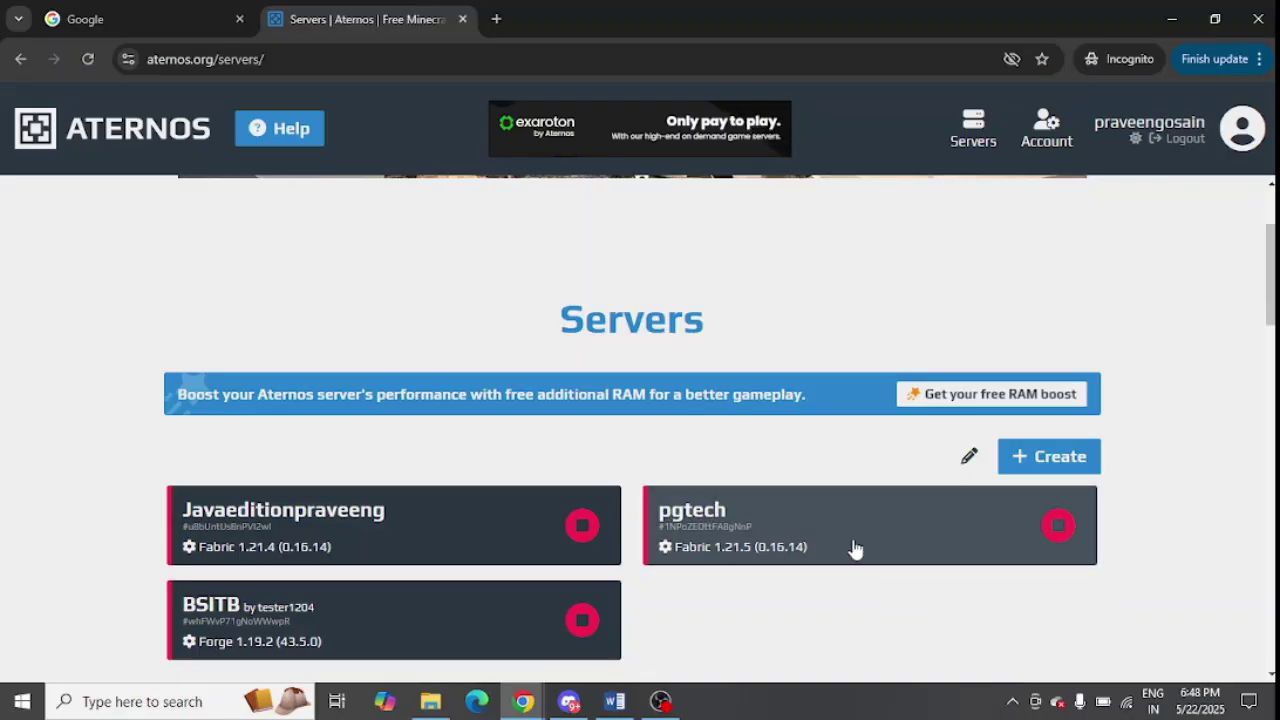
Open the options of the pgtech server and switch the Cracked setting off and back on.
{"action": "left_click", "coordinate": [851, 545]}
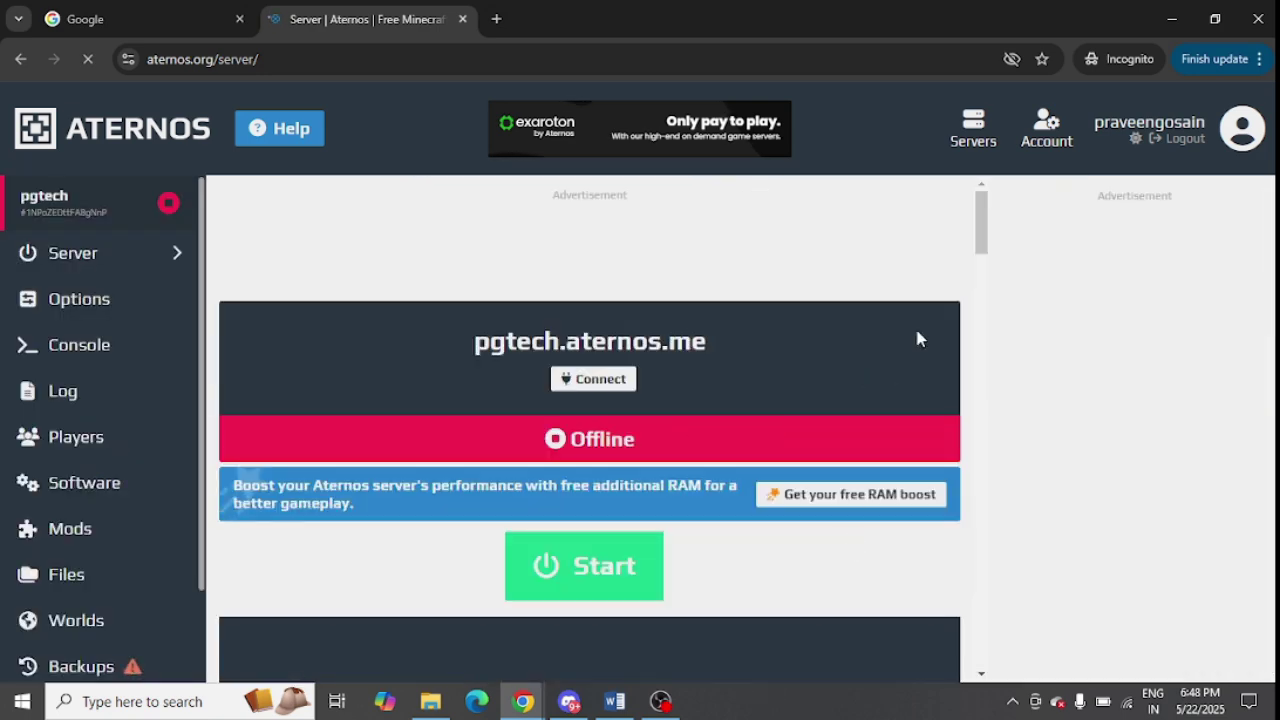
{"action": "left_click", "coordinate": [77, 311]}
{"action": "scroll", "coordinate": [575, 541], "scroll_direction": "down", "scroll_amount": 4}
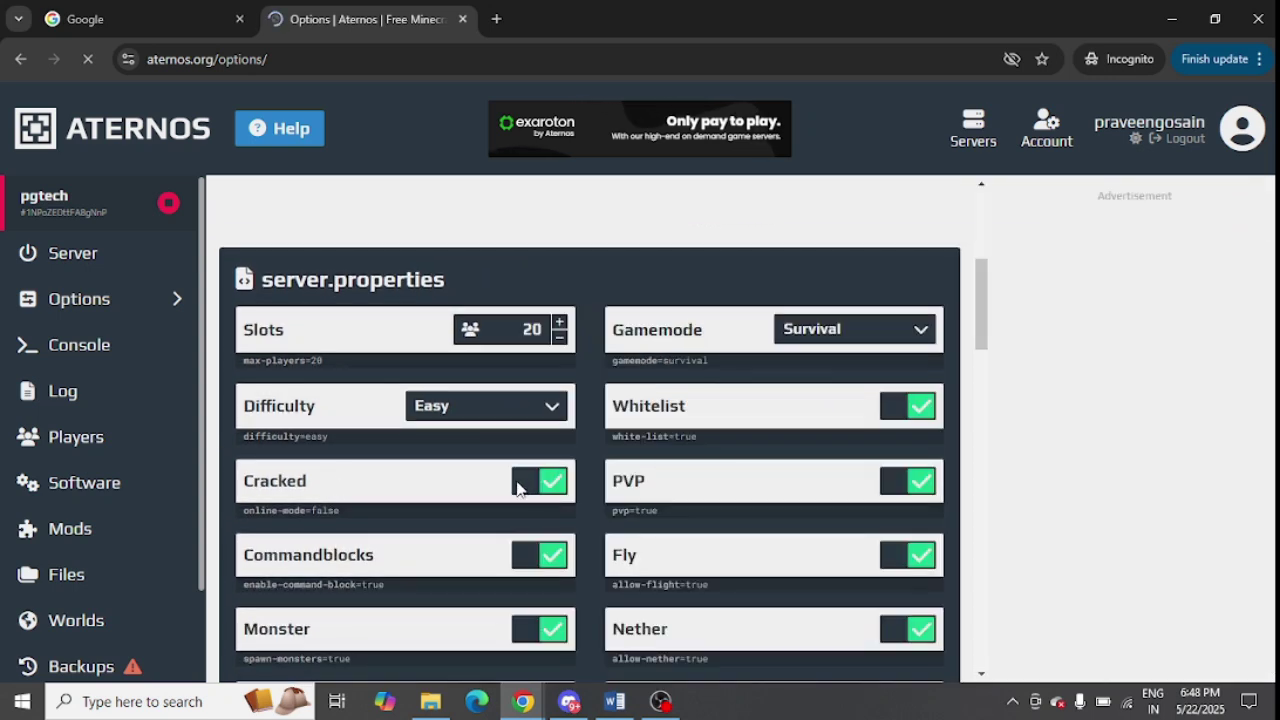
{"action": "left_click", "coordinate": [528, 484]}
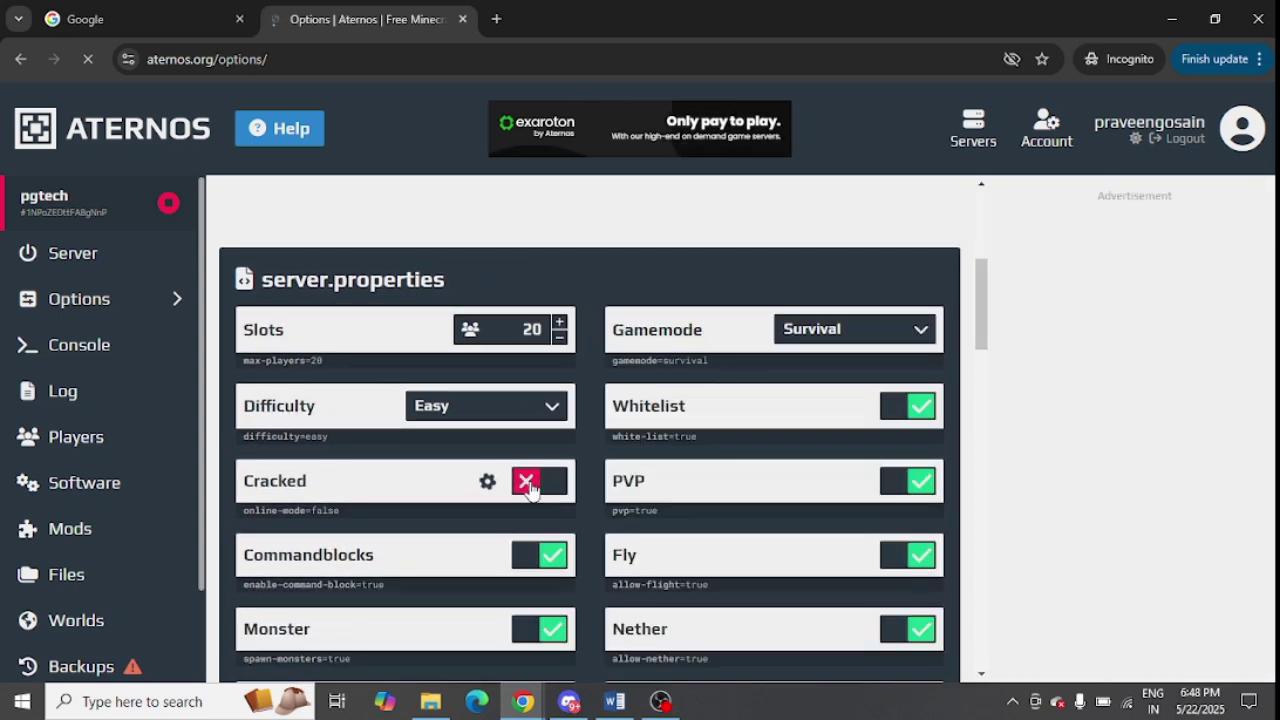
{"action": "left_click", "coordinate": [545, 496]}
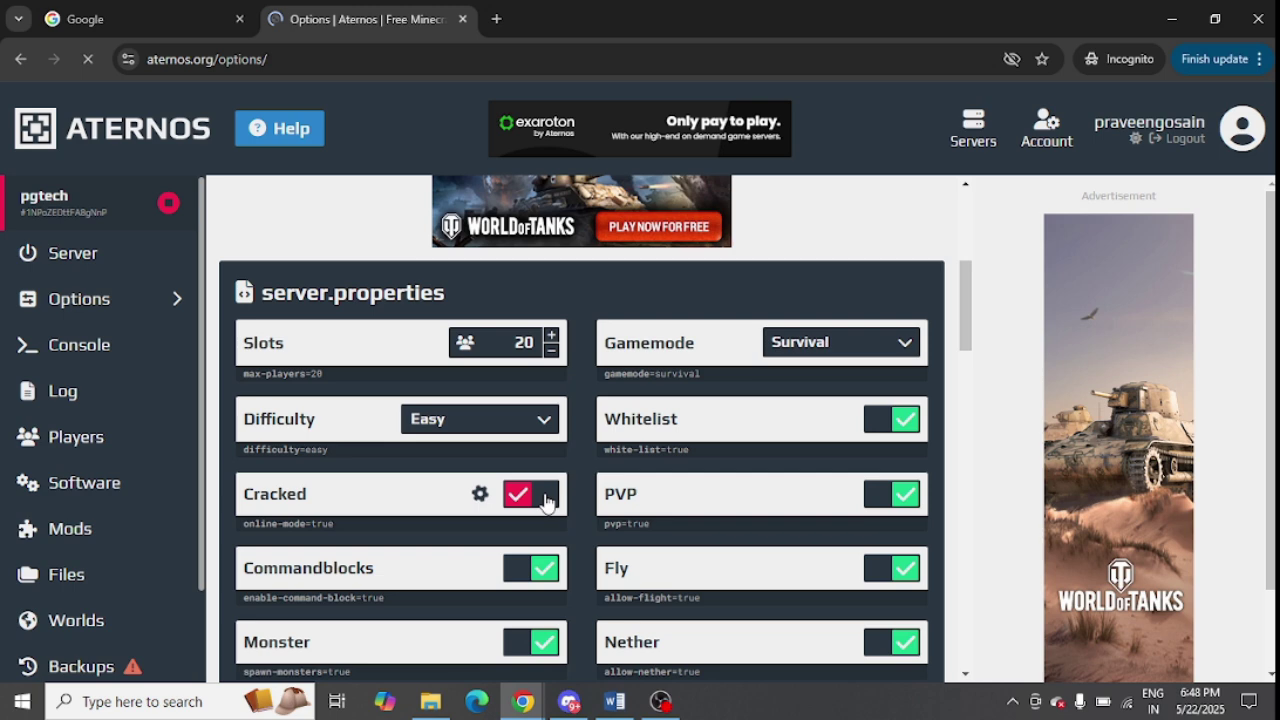
Switch the server's Whitelist setting off and back on.
{"action": "left_click", "coordinate": [880, 435]}
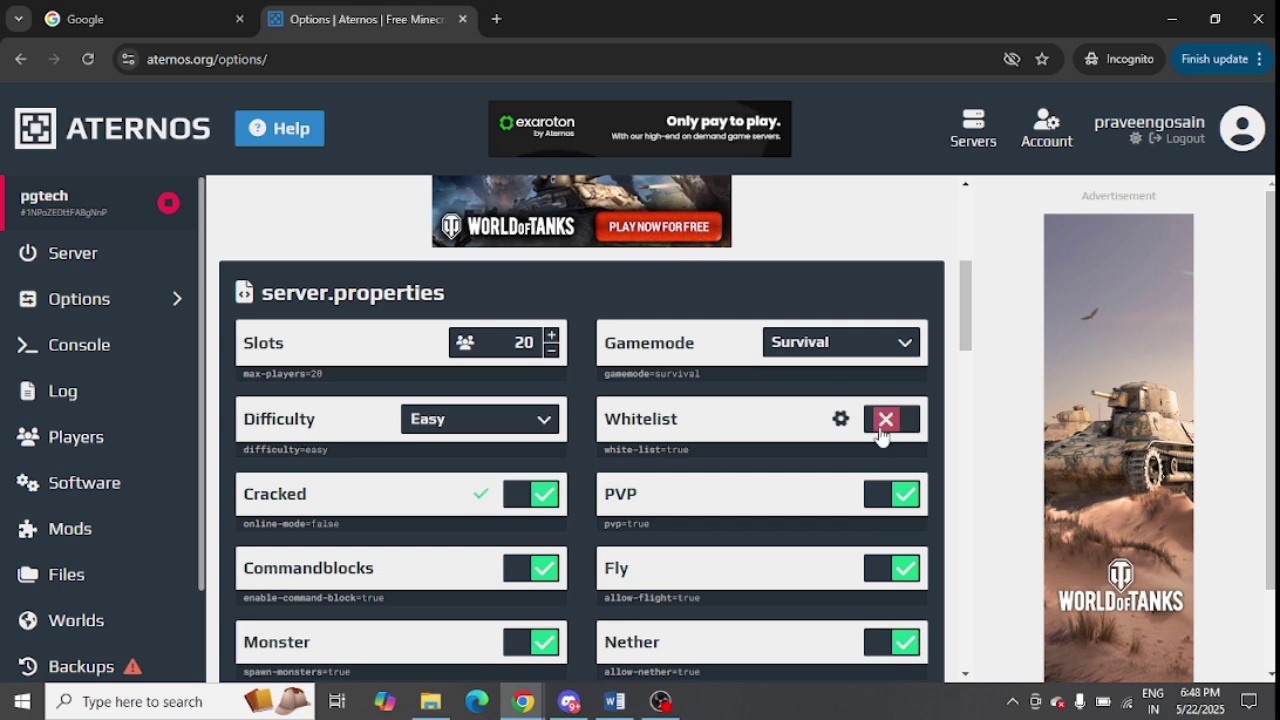
{"action": "double_click", "coordinate": [652, 432]}
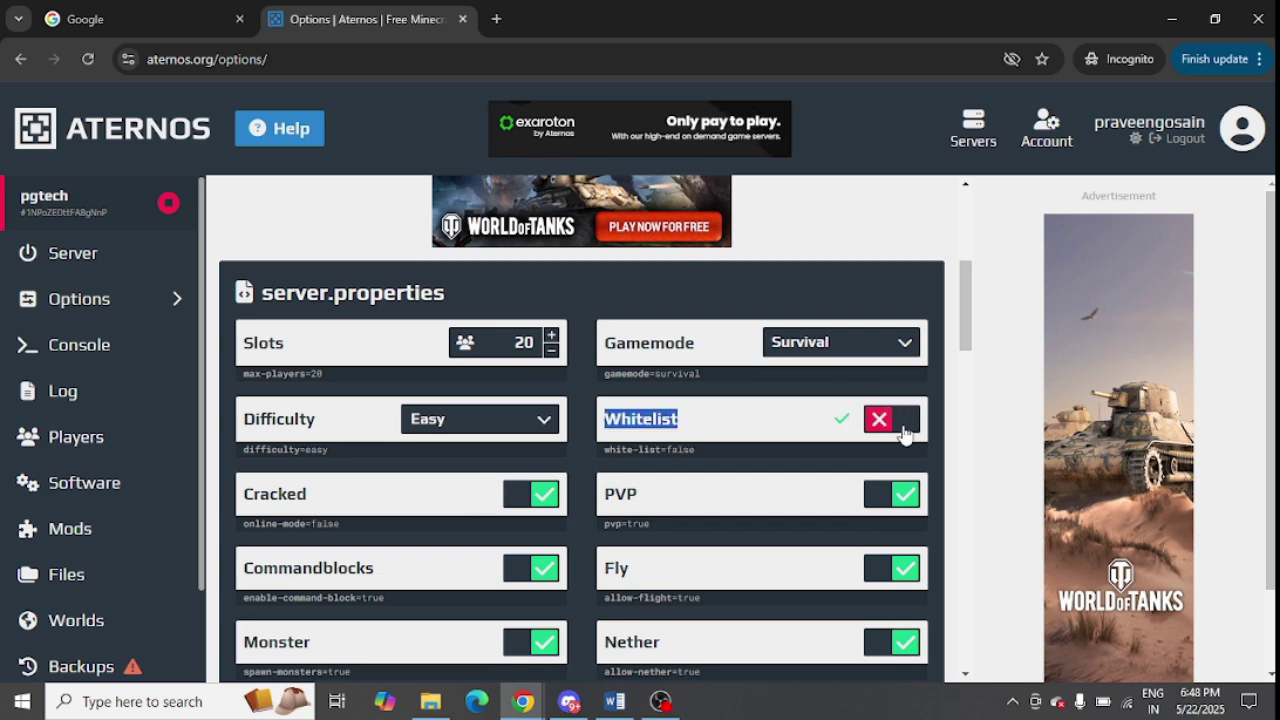
{"action": "left_click", "coordinate": [905, 435]}
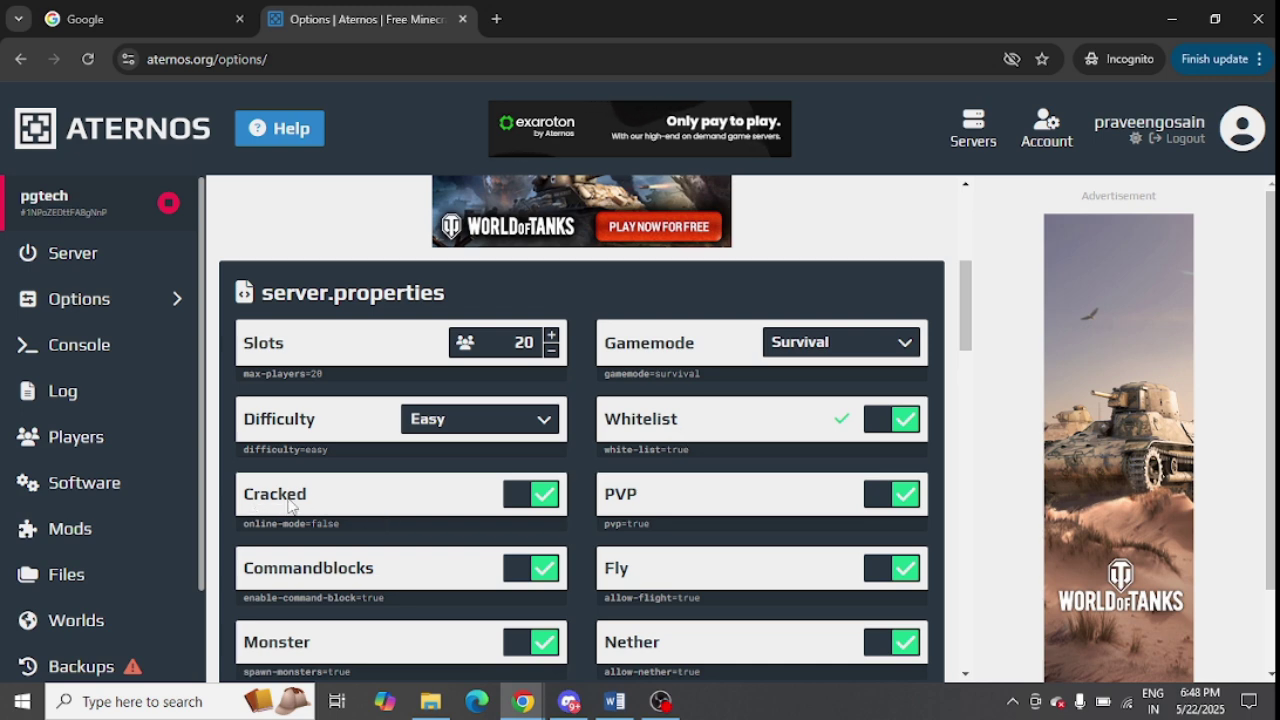
{"action": "double_click", "coordinate": [255, 500]}
{"action": "left_click", "coordinate": [660, 428]}
{"action": "left_click_drag", "start_coordinate": [660, 428], "coordinate": [640, 428]}
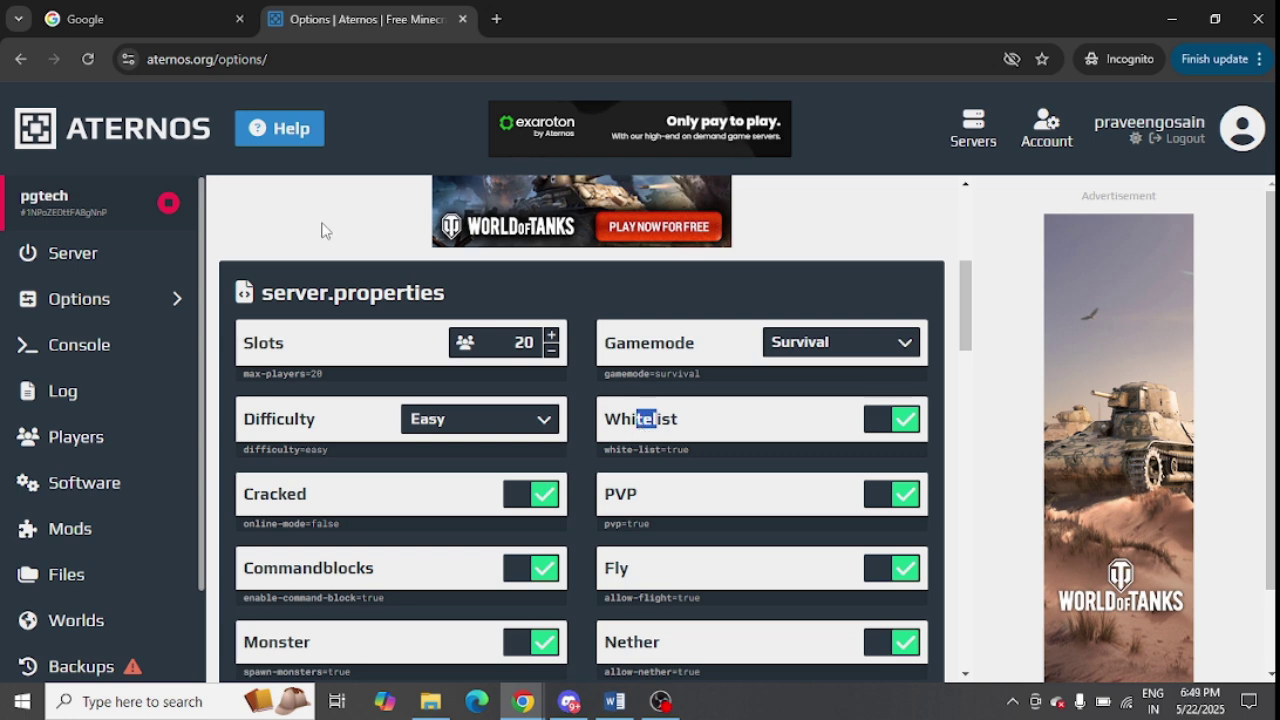
Start the pgtech server from its server page, accepting the Minecraft EULA and declining notifications.
{"action": "left_click", "coordinate": [150, 262]}
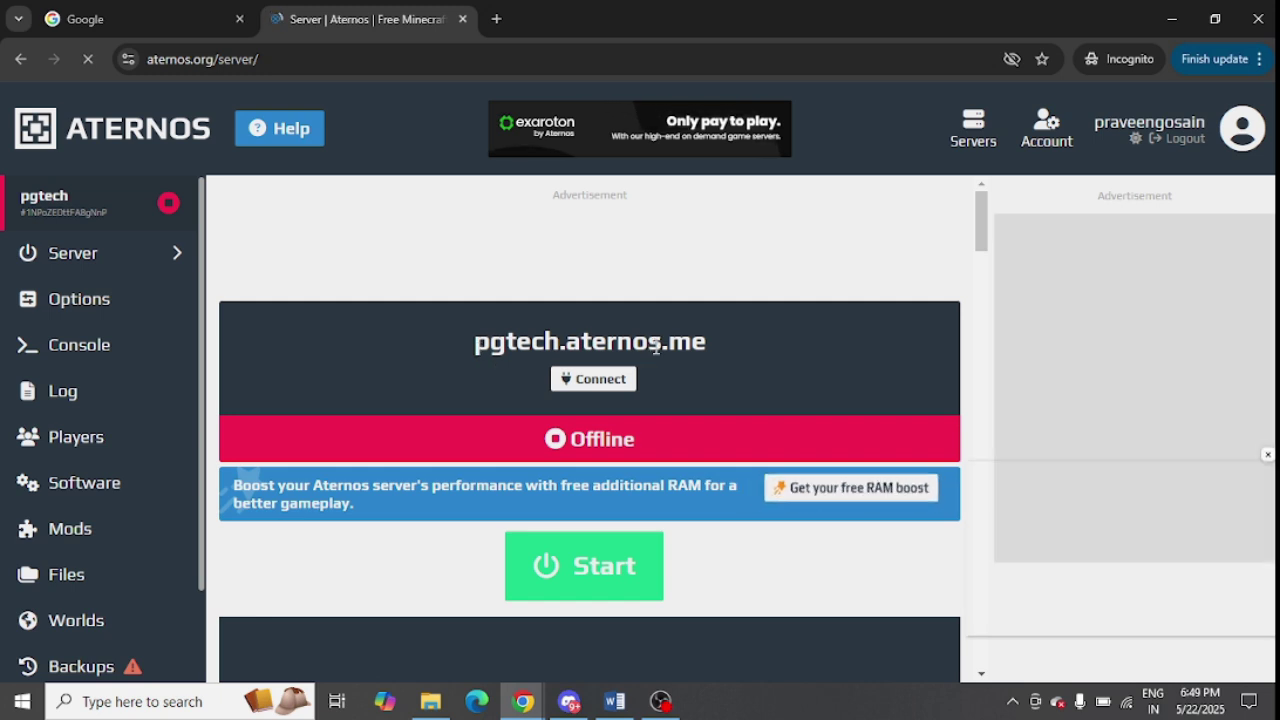
{"action": "triple_click", "coordinate": [532, 340]}
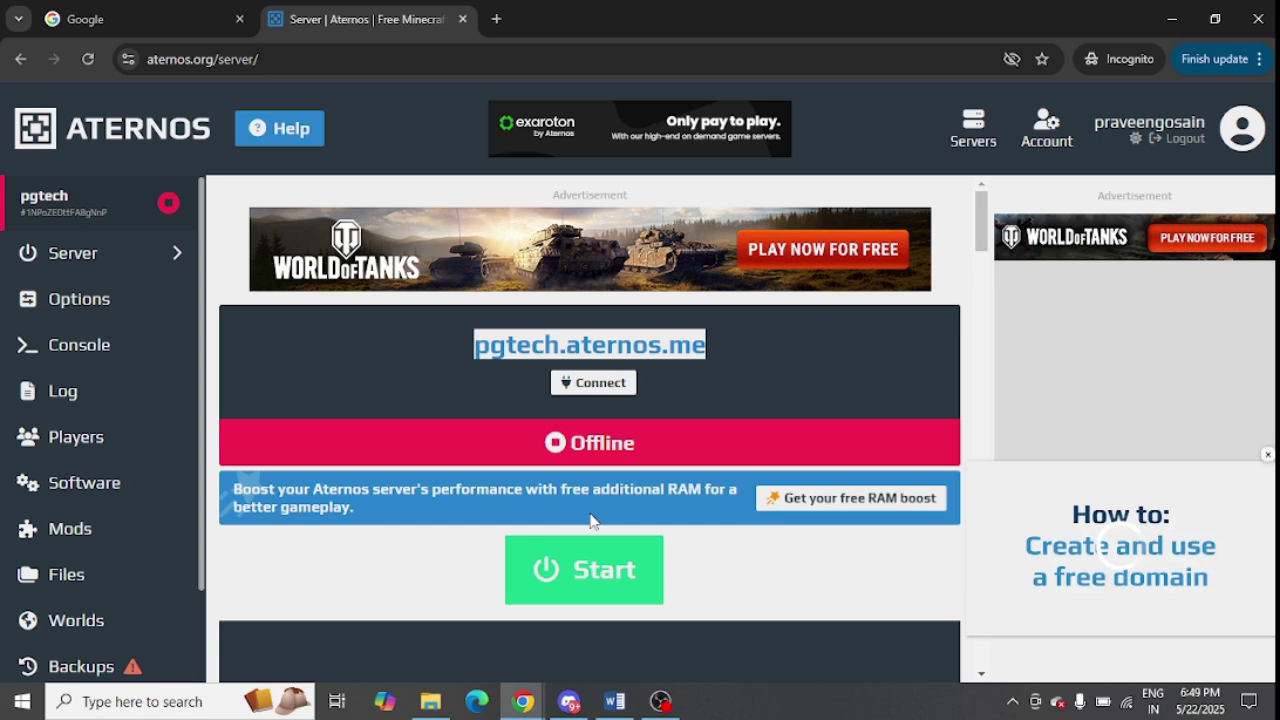
{"action": "left_click_drag", "start_coordinate": [556, 443], "coordinate": [632, 443]}
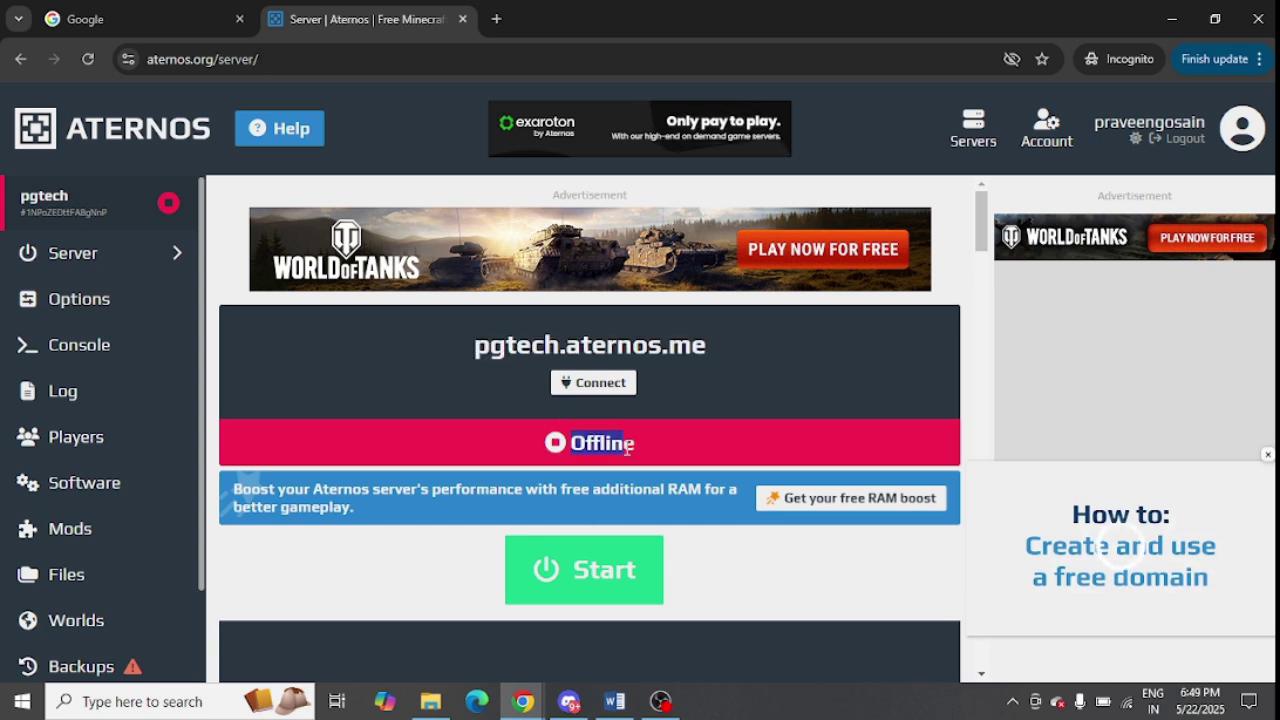
{"action": "left_click", "coordinate": [588, 584]}
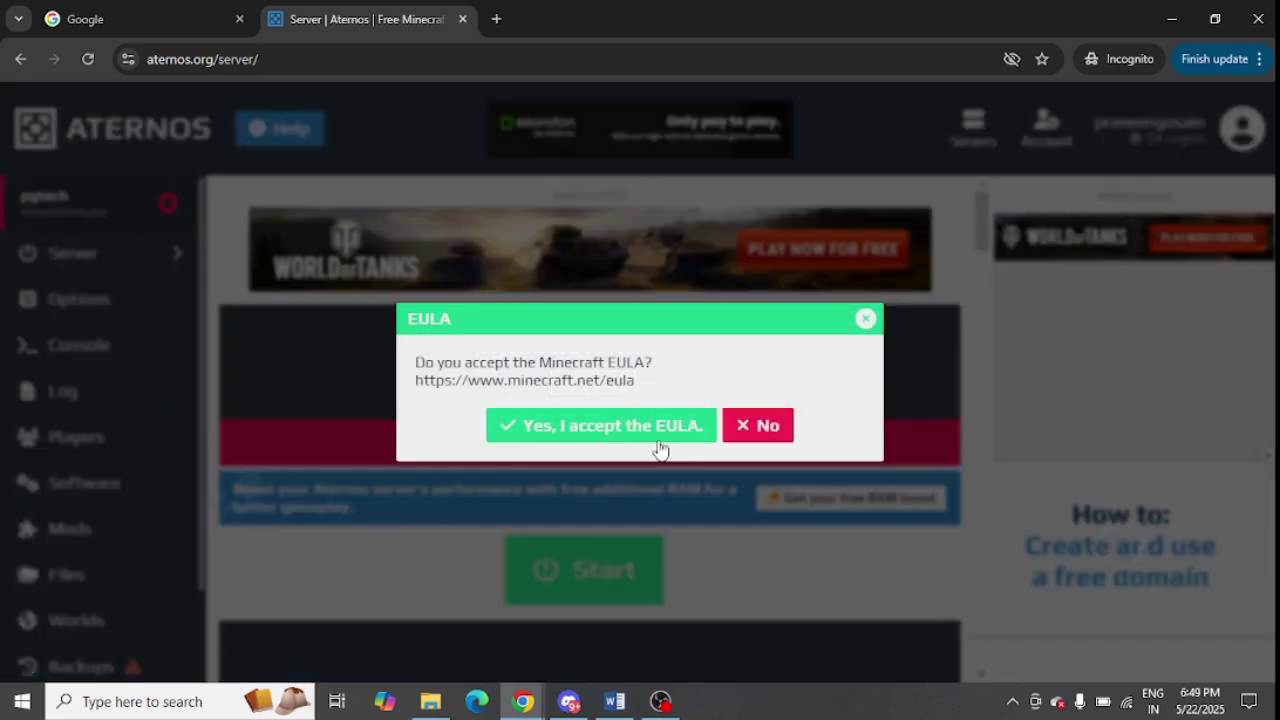
{"action": "left_click", "coordinate": [640, 430]}
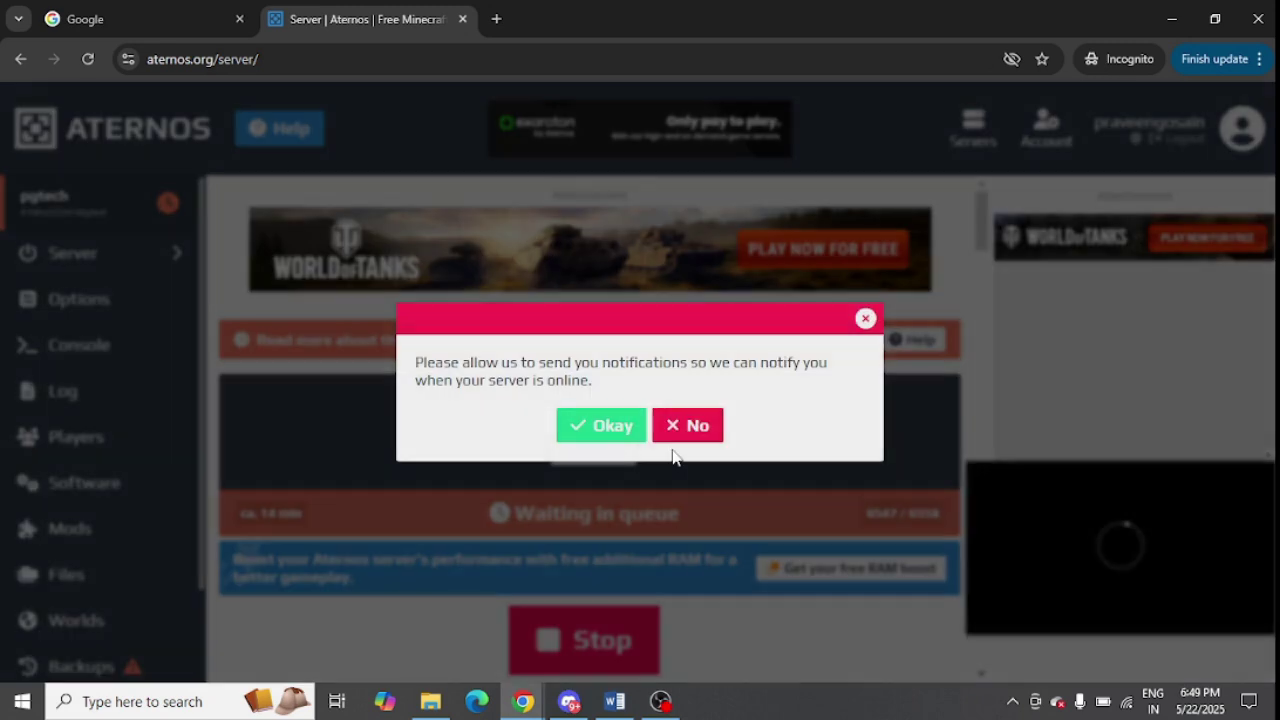
{"action": "left_click", "coordinate": [675, 436]}
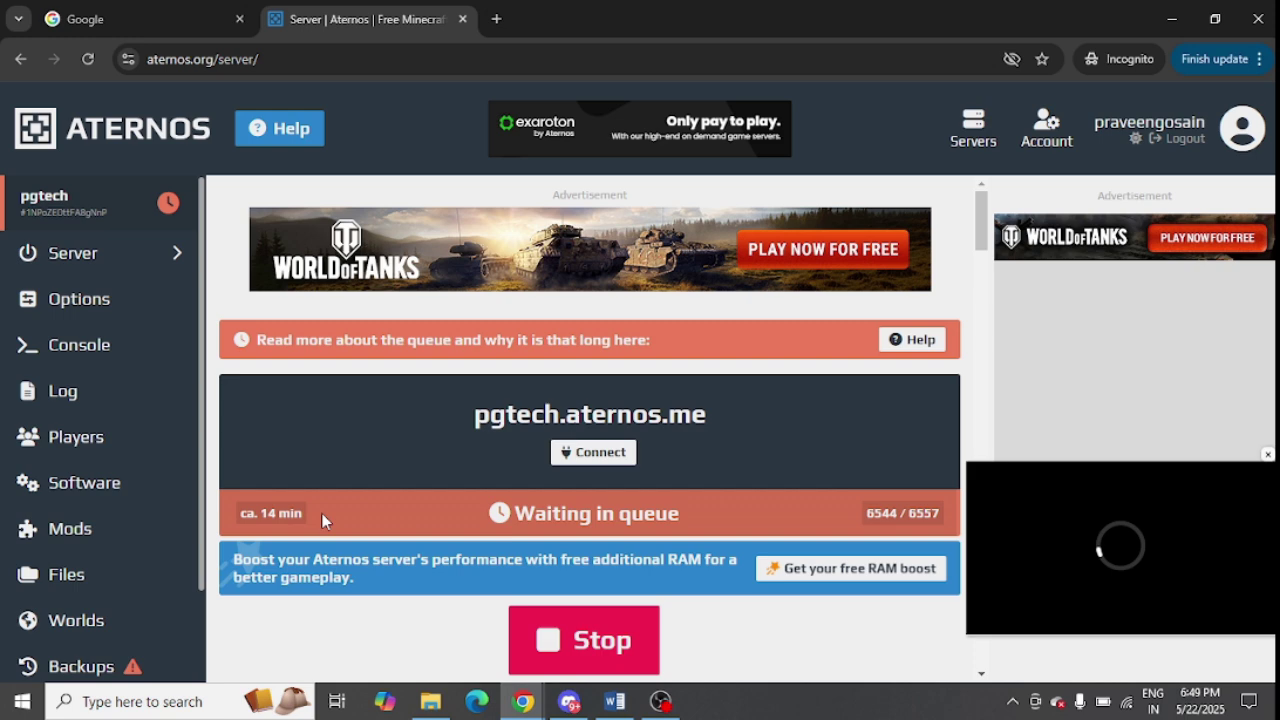
{"action": "left_click_drag", "start_coordinate": [322, 513], "coordinate": [258, 517]}
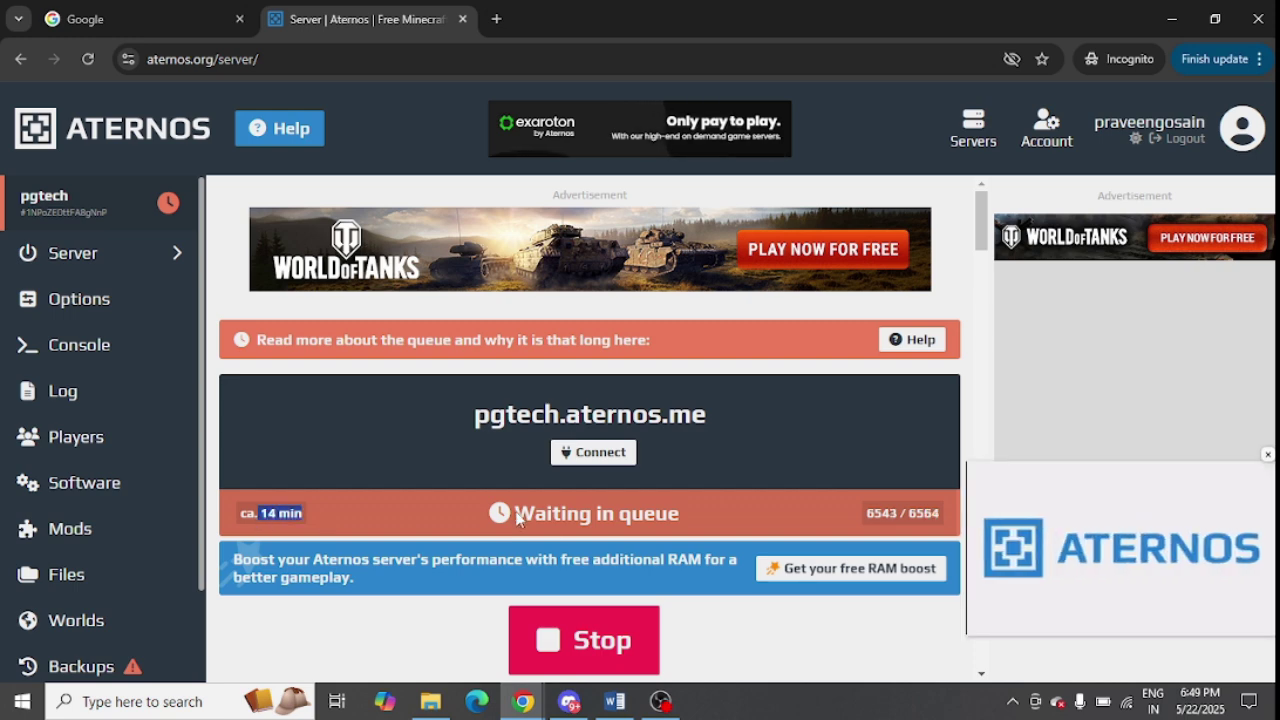
{"action": "triple_click", "coordinate": [715, 513]}
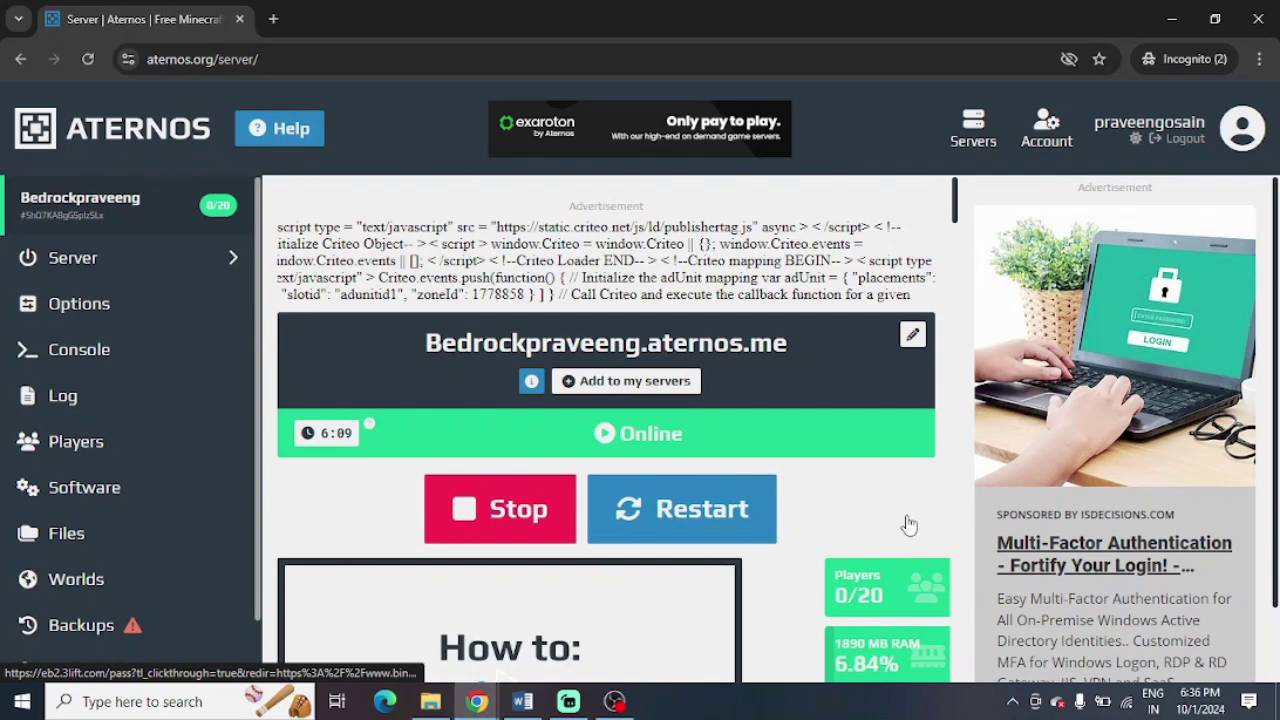
Open the online server's connection details and highlight the Dyn IP line.
{"action": "left_click", "coordinate": [532, 383]}
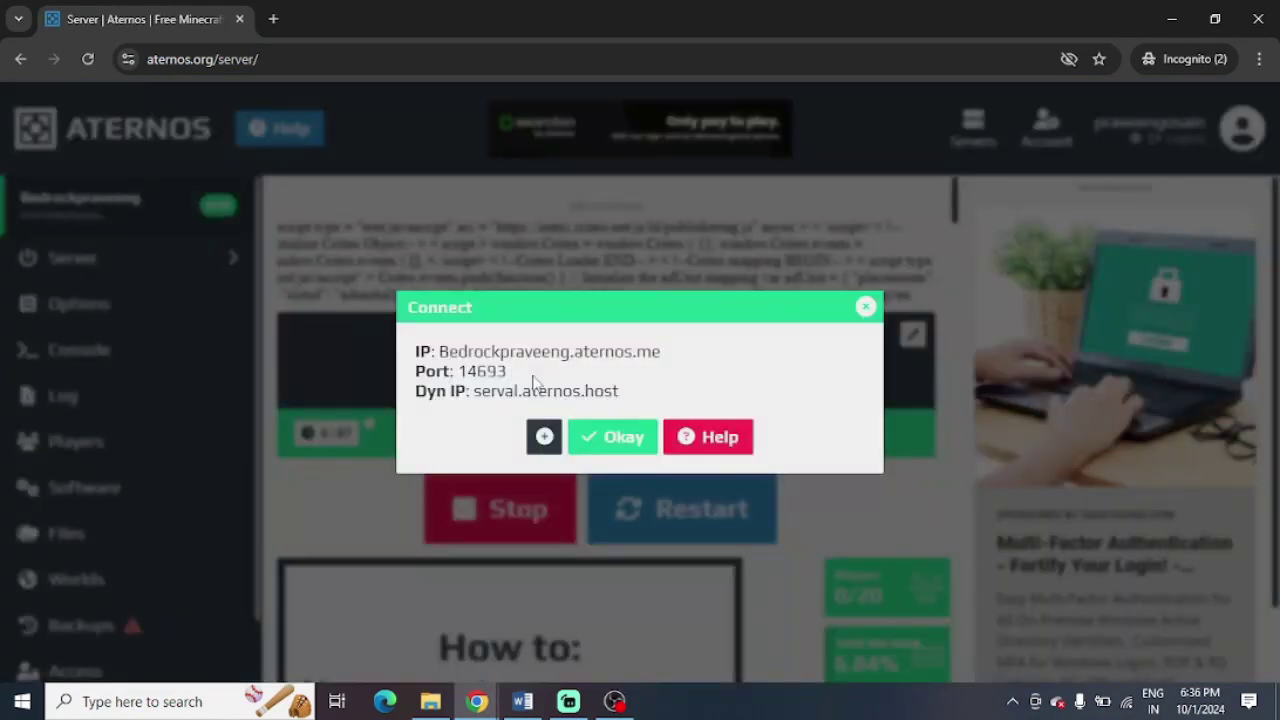
{"action": "left_click_drag", "start_coordinate": [417, 391], "coordinate": [566, 389]}
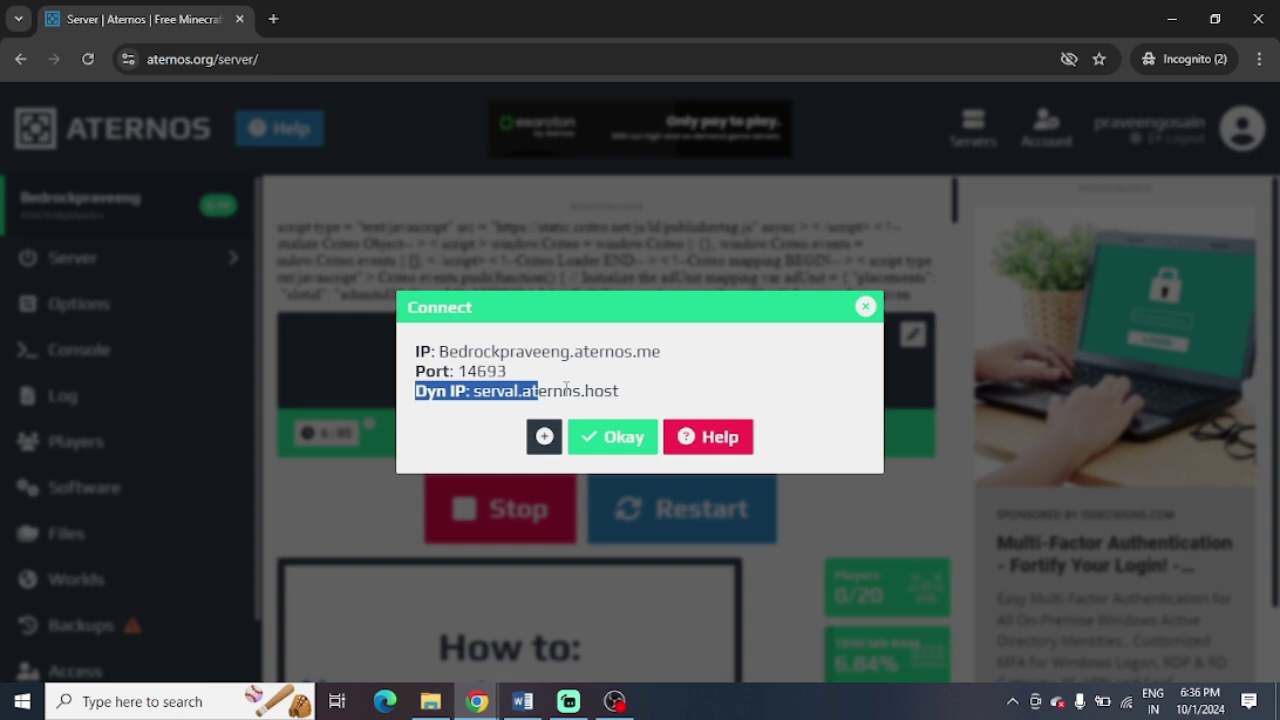
{"action": "left_click_drag", "start_coordinate": [620, 391], "coordinate": [413, 391]}
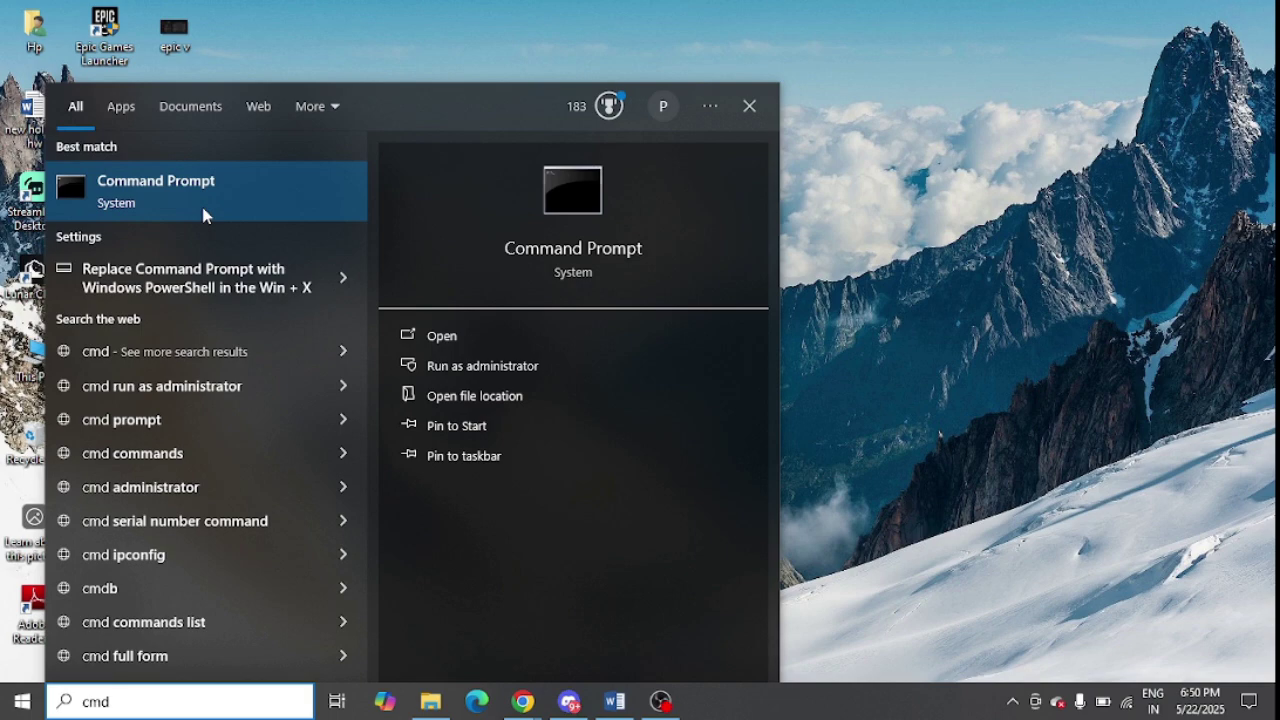
Run Command Prompt as administrator and flush the DNS cache with ipconfig /flushdns.
{"action": "right_click", "coordinate": [204, 215]}
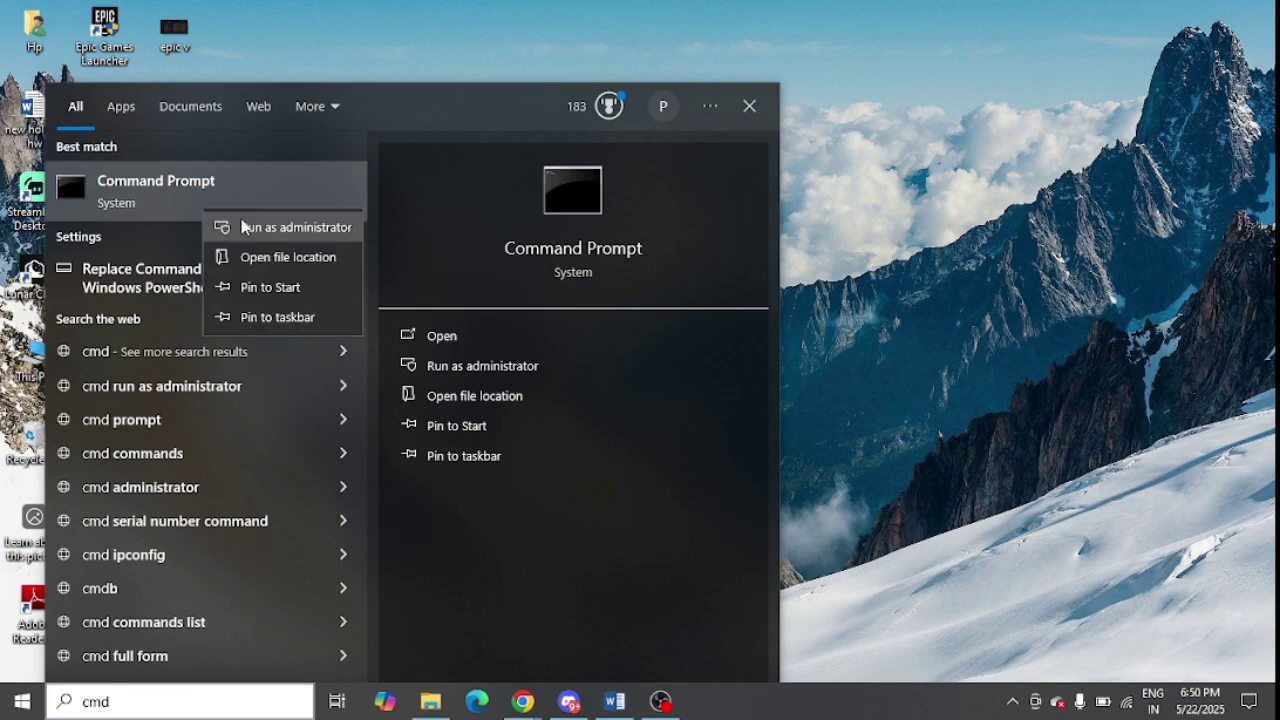
{"action": "left_click", "coordinate": [243, 227]}
{"action": "type", "text": "ipconfig /flushdns"}
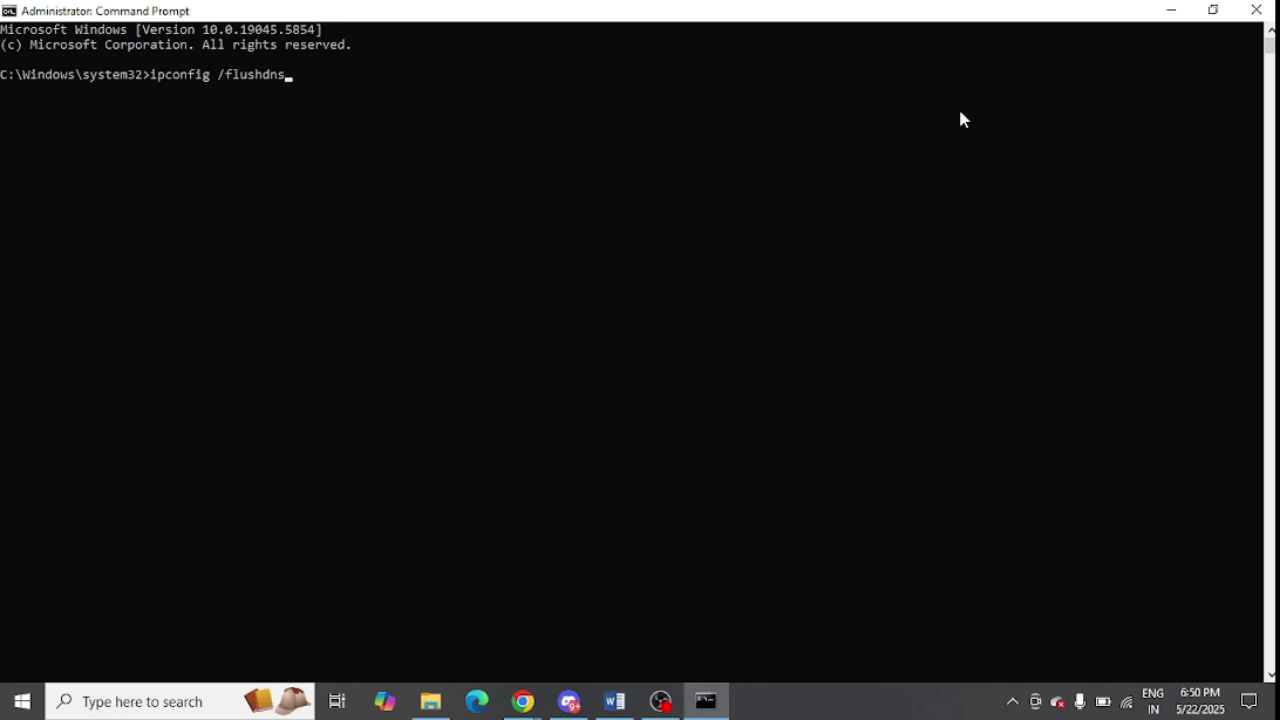
{"action": "key", "text": "Return"}
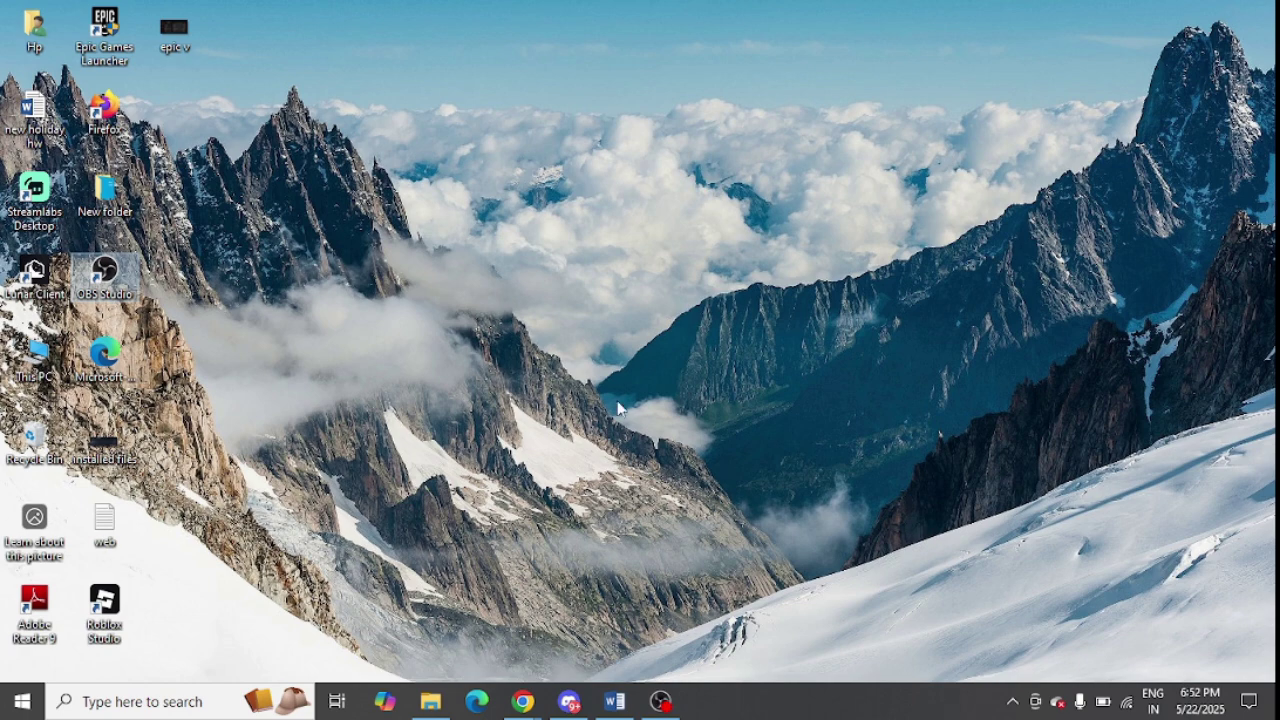
Open Control Panel's Network and Sharing Center and go to the network adapter settings.
{"action": "left_click", "coordinate": [193, 701]}
{"action": "type", "text": "c"}
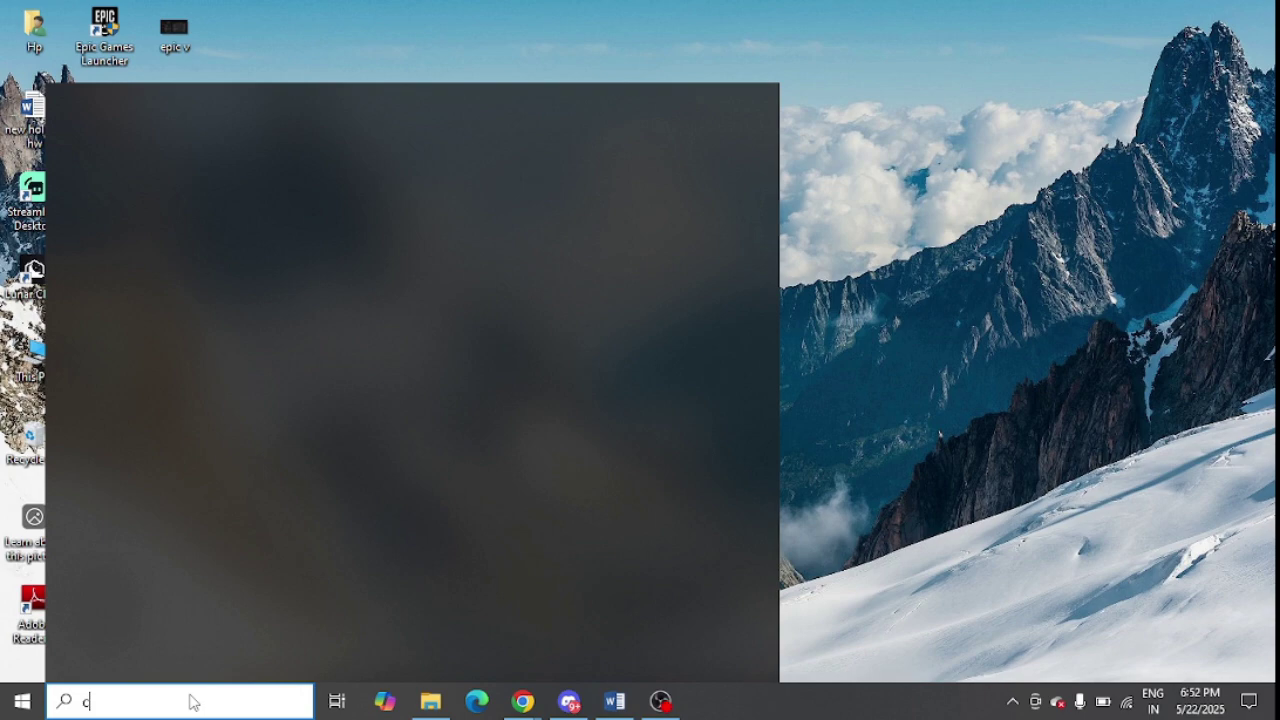
{"action": "type", "text": "ontr"}
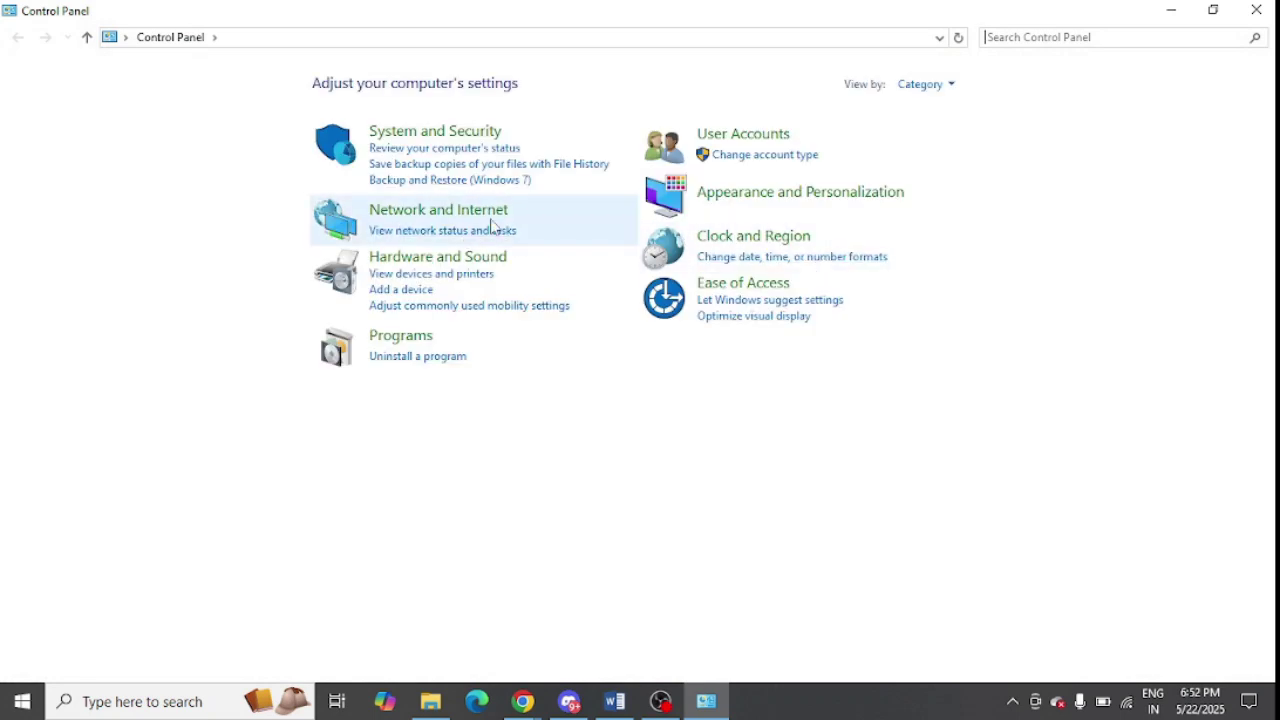
{"action": "left_click", "coordinate": [471, 212]}
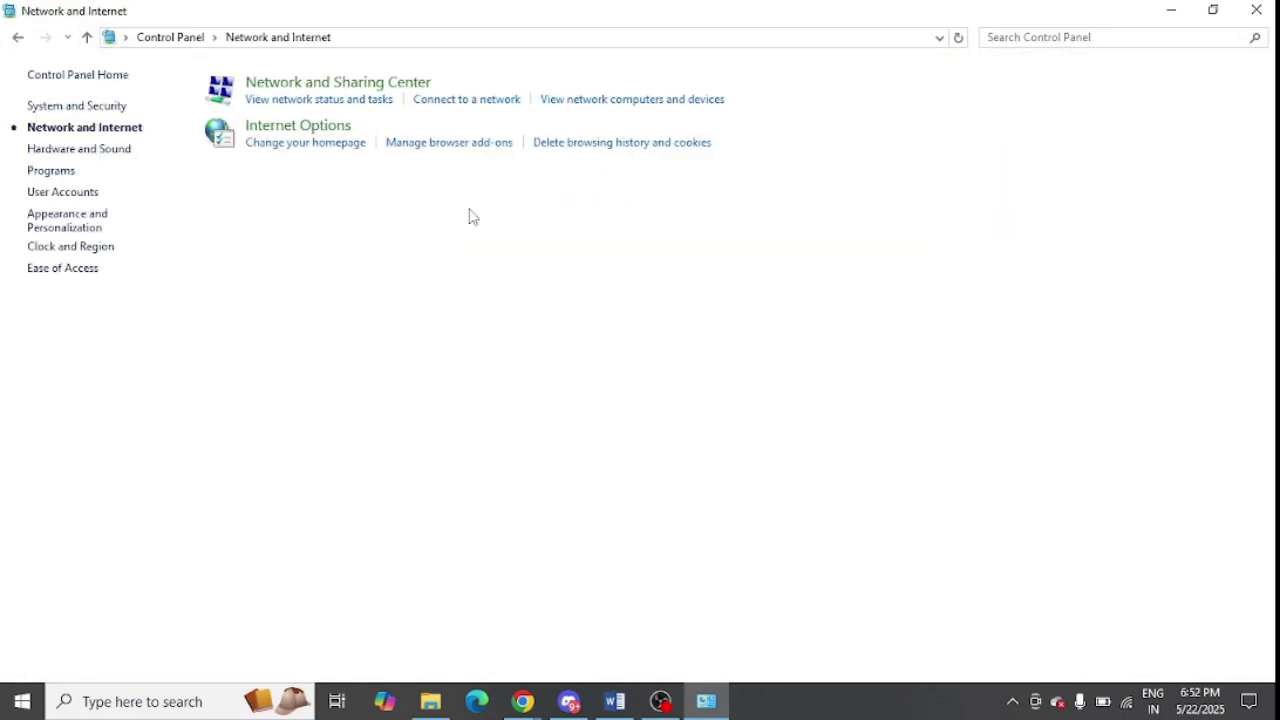
{"action": "left_click", "coordinate": [339, 86]}
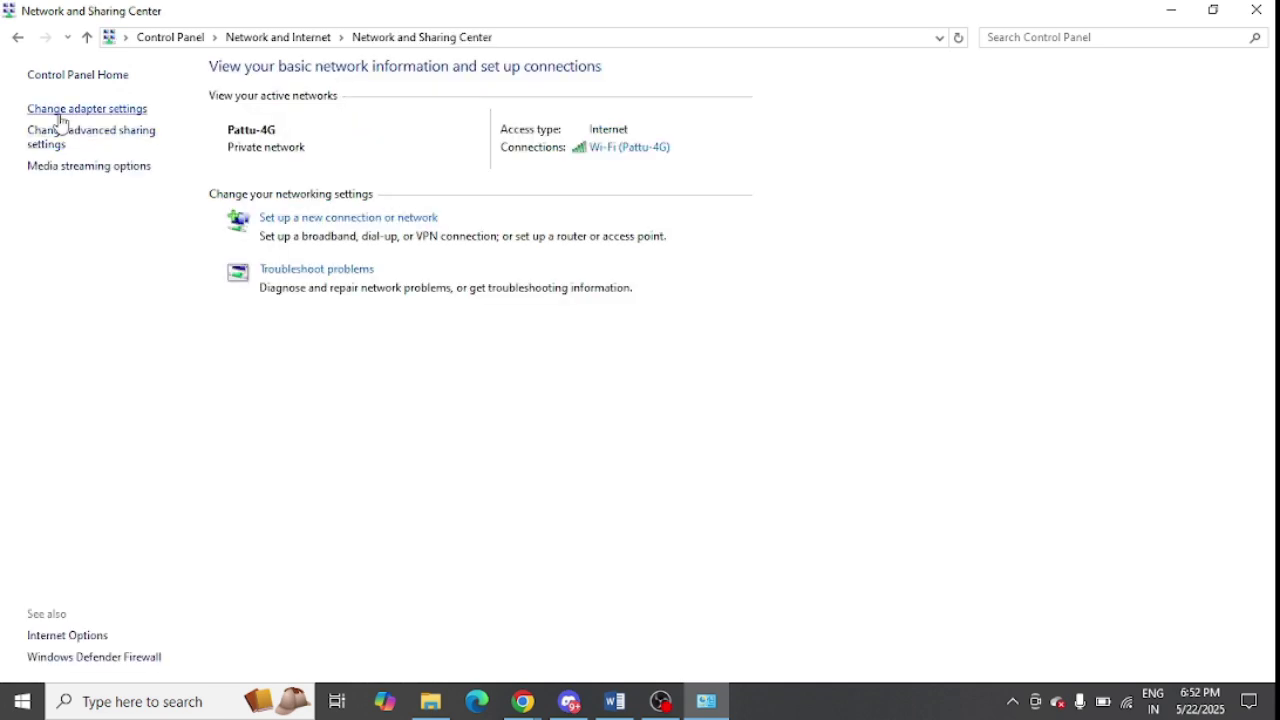
{"action": "left_click", "coordinate": [59, 116]}
Set the Wi-Fi adapter's IPv4 DNS servers to 8.8.8.8 preferred and 8.8.4.4 alternate.
{"action": "right_click", "coordinate": [318, 134]}
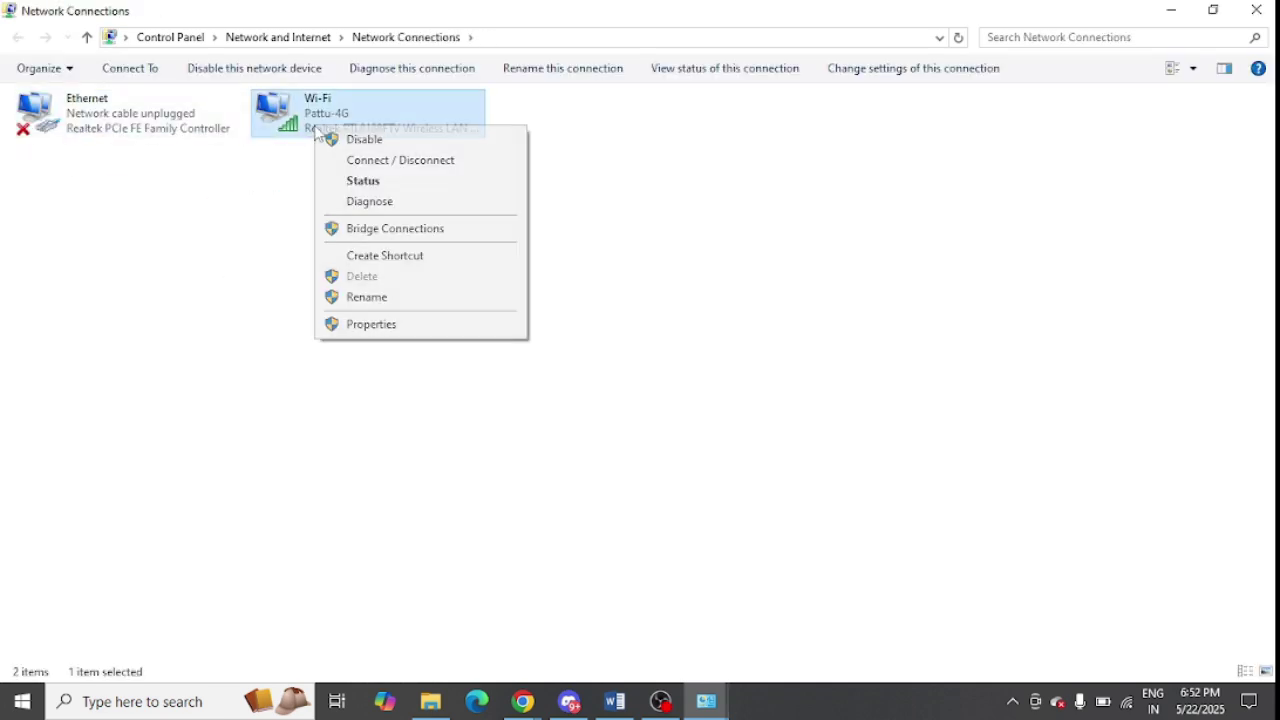
{"action": "left_click", "coordinate": [371, 324]}
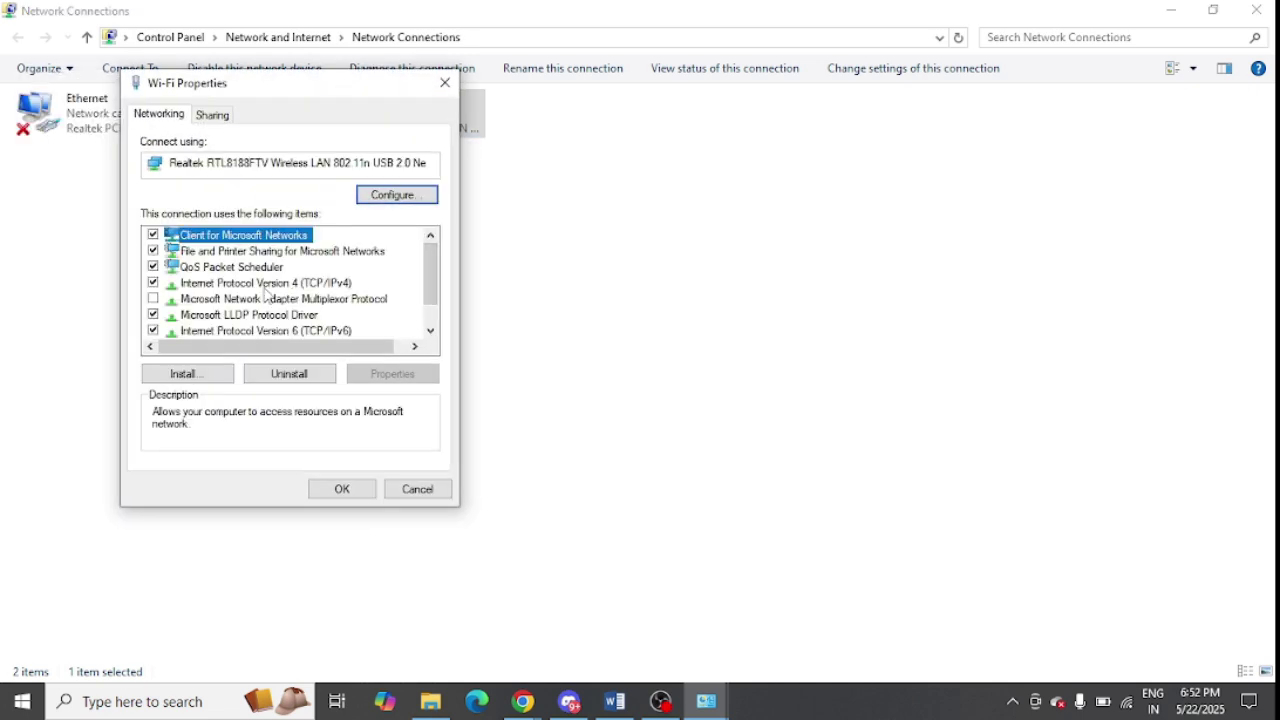
{"action": "double_click", "coordinate": [334, 285]}
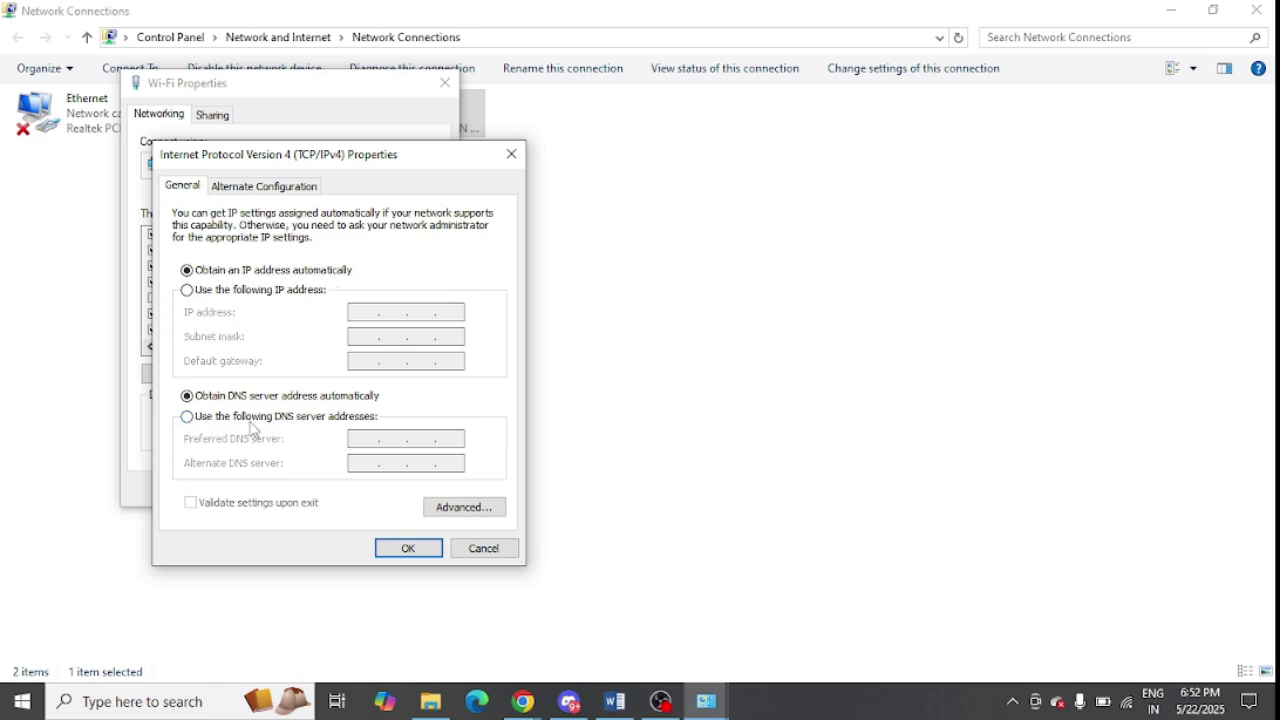
{"action": "left_click", "coordinate": [252, 419]}
{"action": "type", "text": "8.8.8.8"}
{"action": "key", "text": "Tab"}
{"action": "type", "text": "8.8.4.4"}
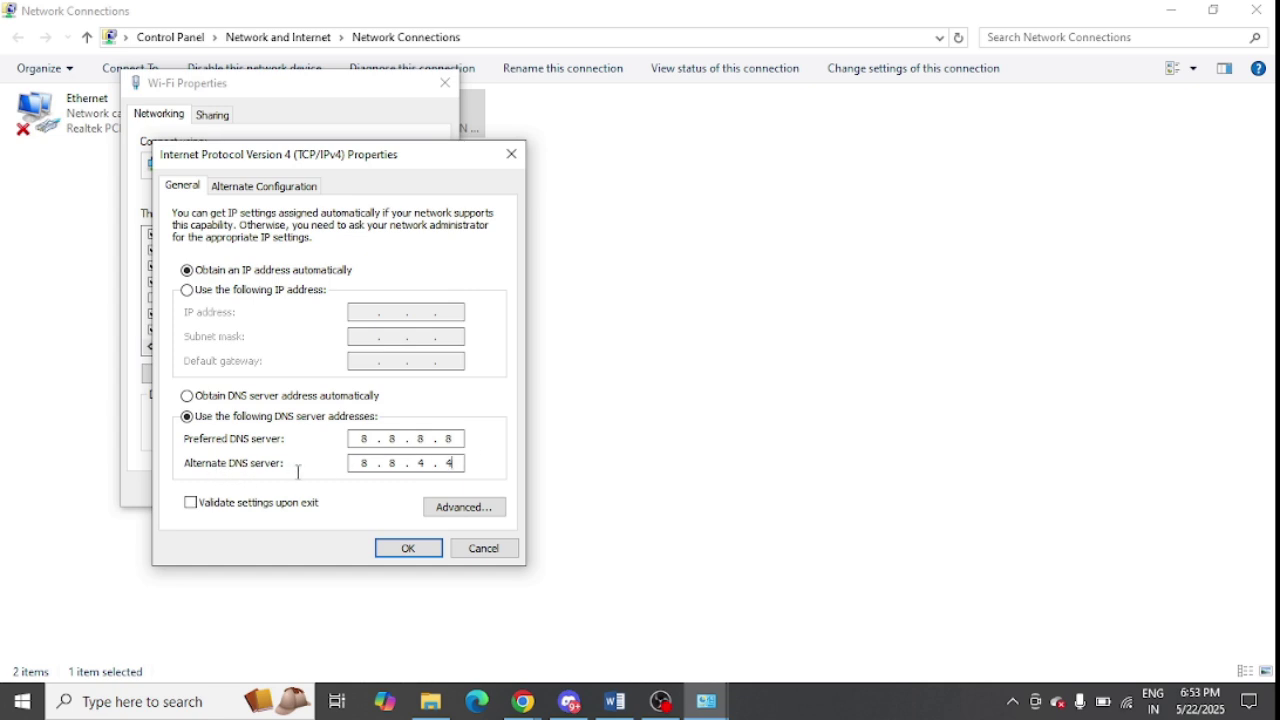
{"action": "left_click", "coordinate": [435, 553]}
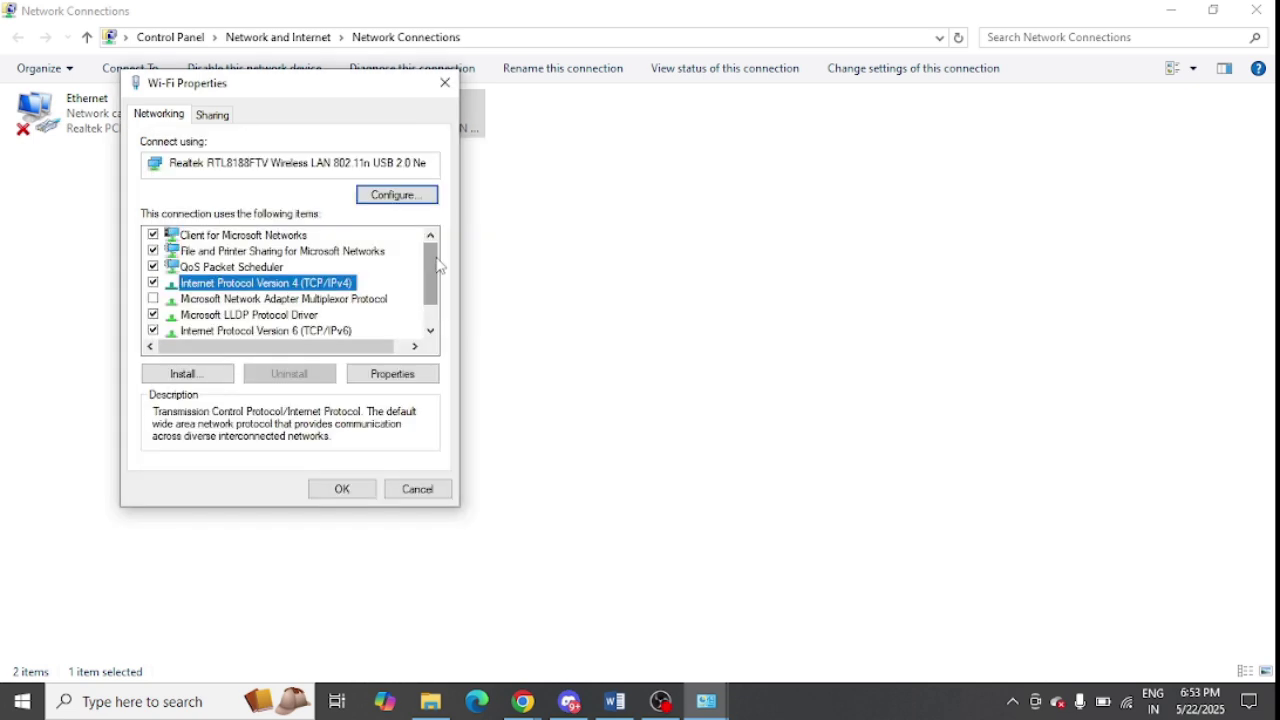
Set the Wi-Fi adapter's IPv6 DNS servers to 2001:4860:4860::8888 preferred and 2001:4860:4860::8844 alternate.
{"action": "scroll", "coordinate": [440, 265], "scroll_direction": "down", "scroll_amount": 1}
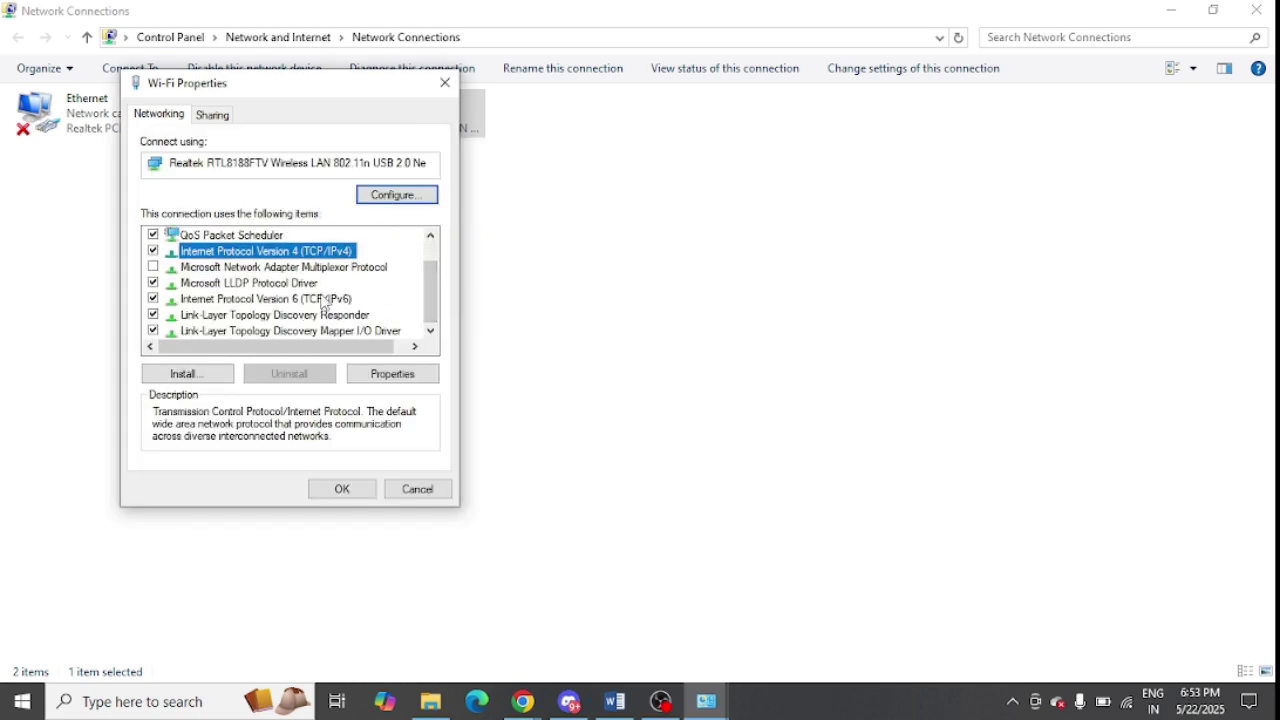
{"action": "double_click", "coordinate": [270, 300]}
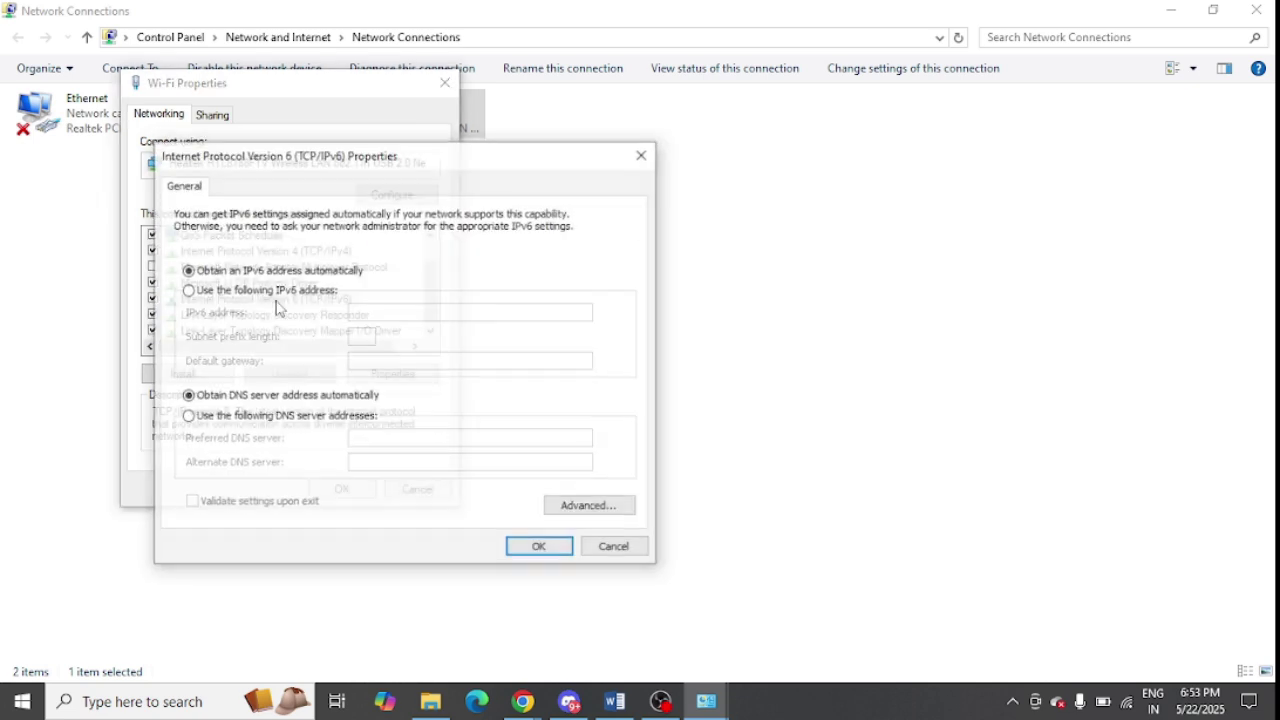
{"action": "left_click", "coordinate": [276, 424]}
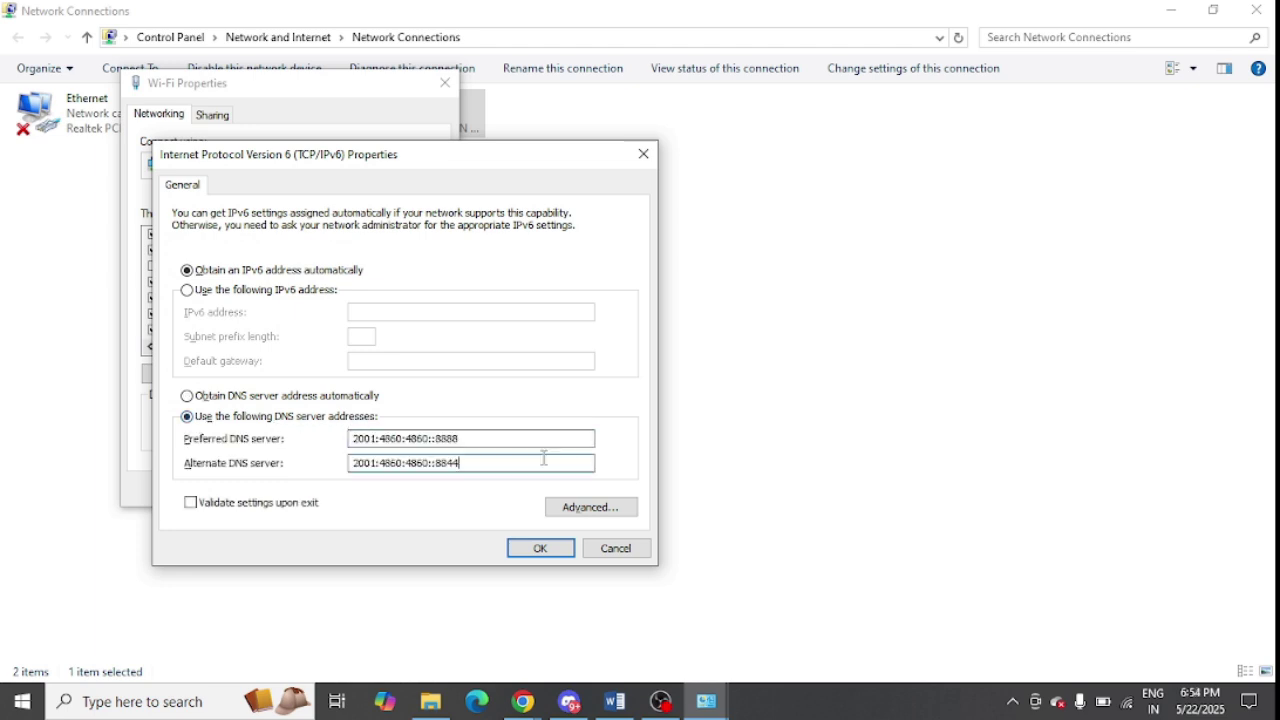